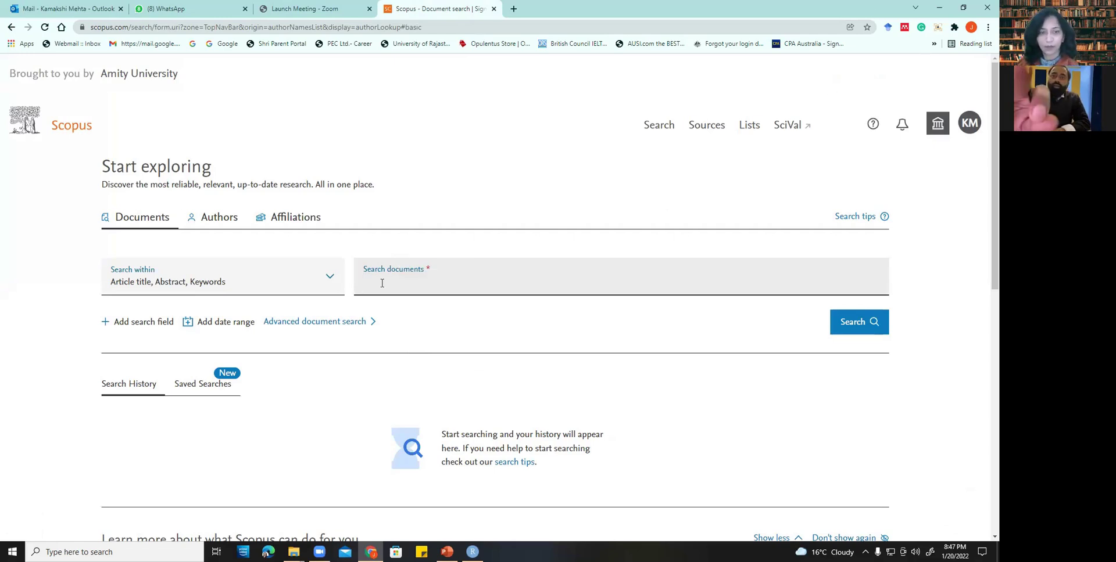
Enter 'stainless steel crowns' as the first Scopus document search query.
{"action": "type", "text": "sta"}
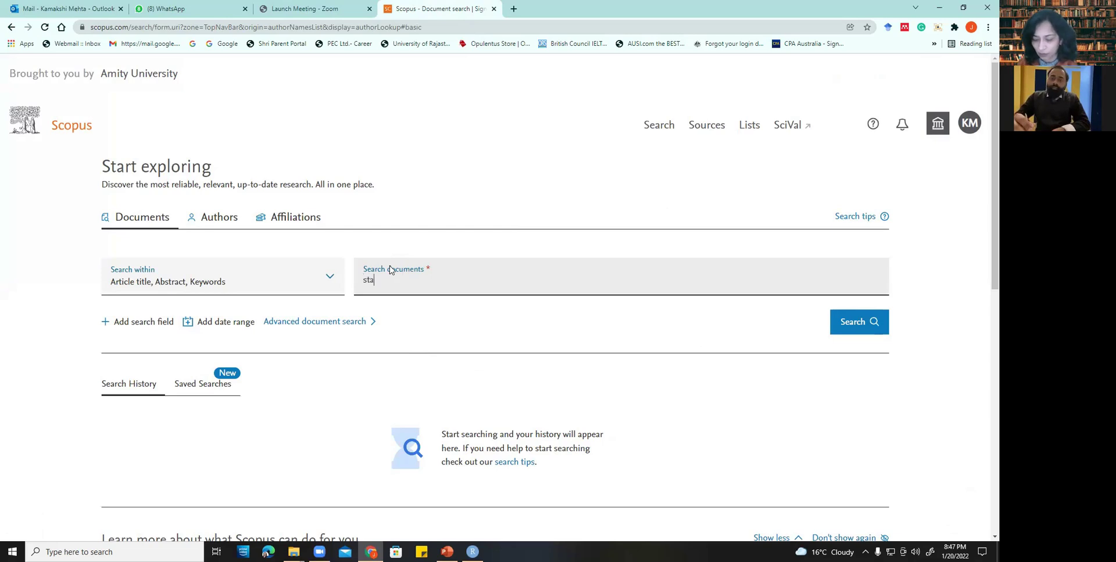
{"action": "type", "text": "inless s"}
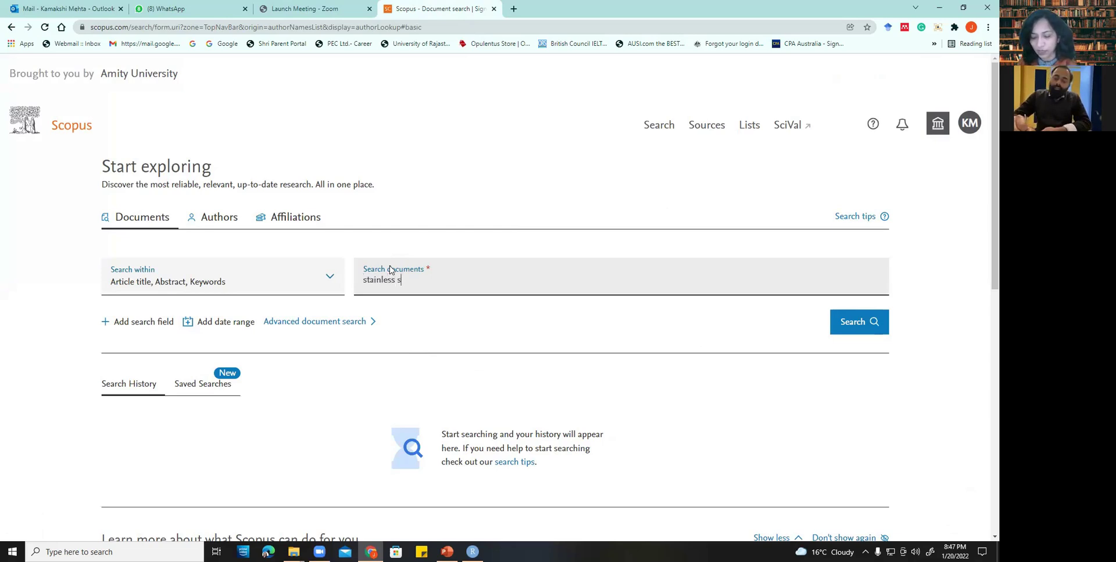
{"action": "type", "text": "teel"}
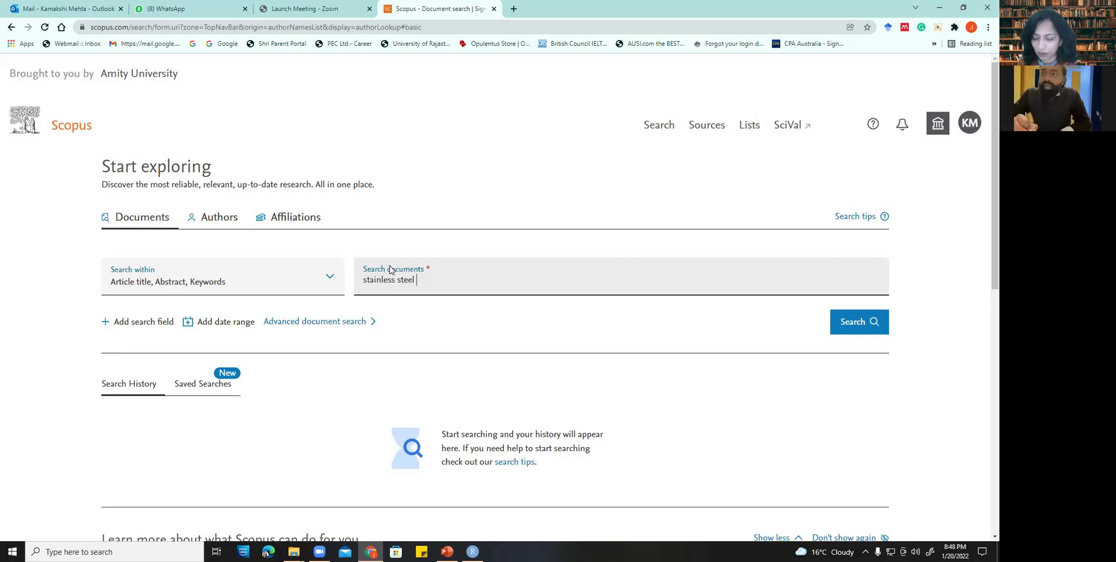
{"action": "type", "text": "crowns"}
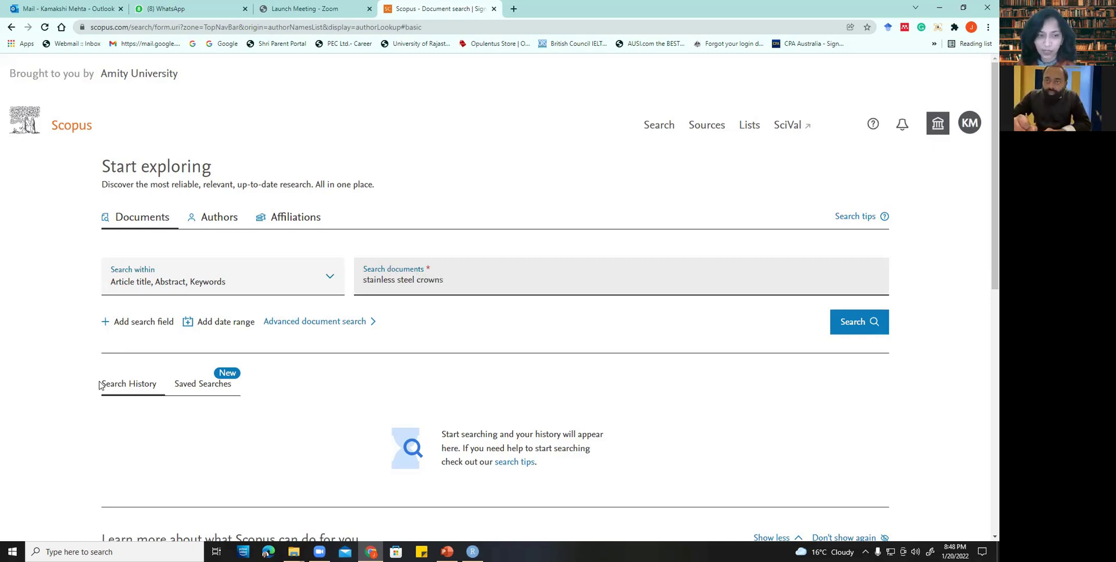
Add a second AND search row below the query and put the cursor in its field.
{"action": "left_click", "coordinate": [130, 324]}
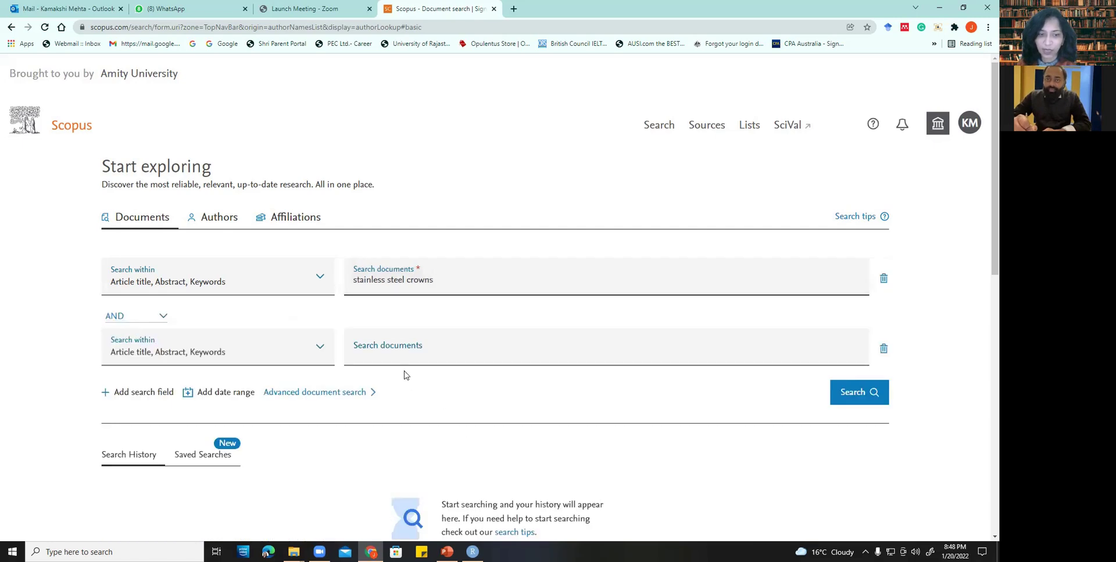
{"action": "left_click", "coordinate": [398, 362]}
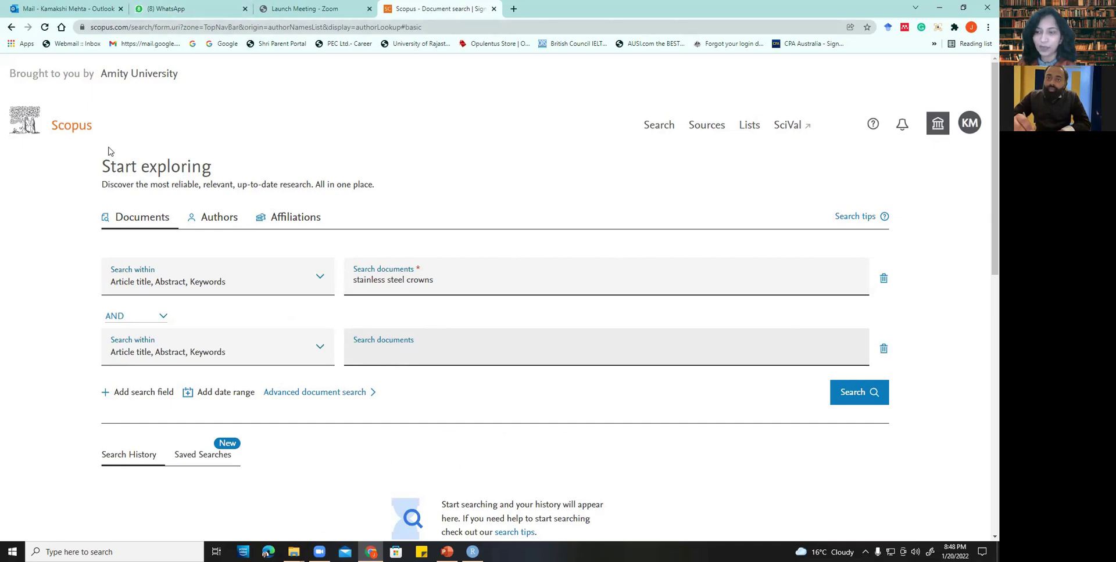
Fill the second field with the misspelled 'peadtratic dentistry', replacing the mistaken word 'industr'.
{"action": "left_click", "coordinate": [378, 349]}
{"action": "type", "text": "p"}
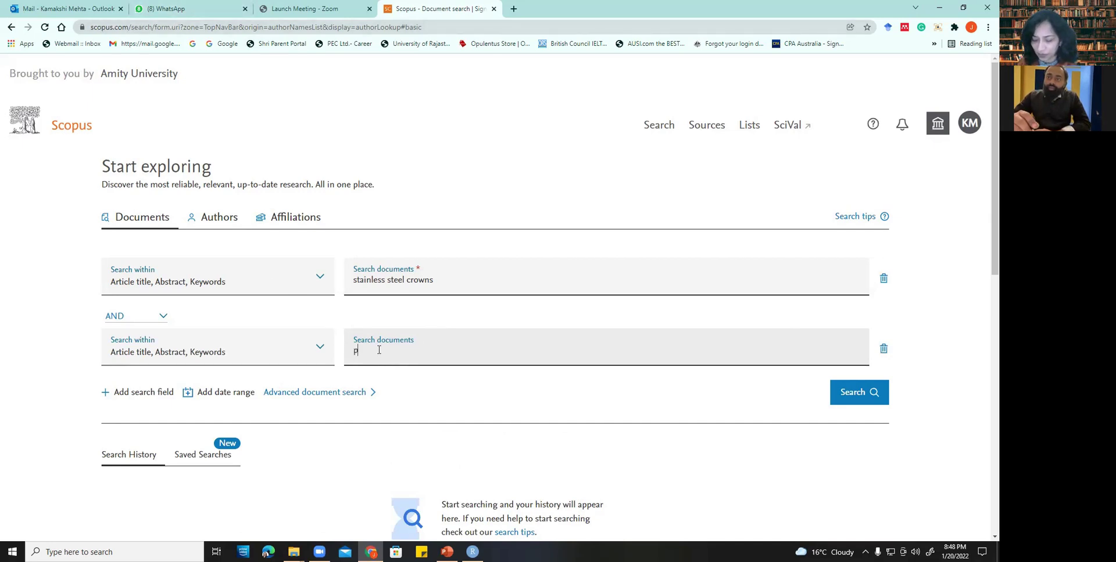
{"action": "type", "text": "eadtr"}
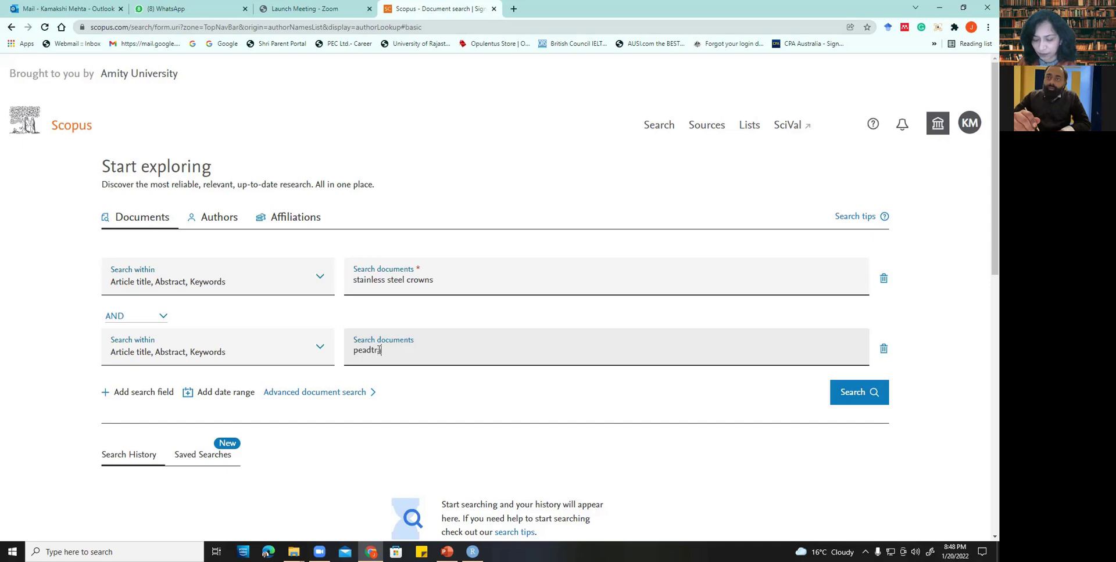
{"action": "type", "text": "itic "}
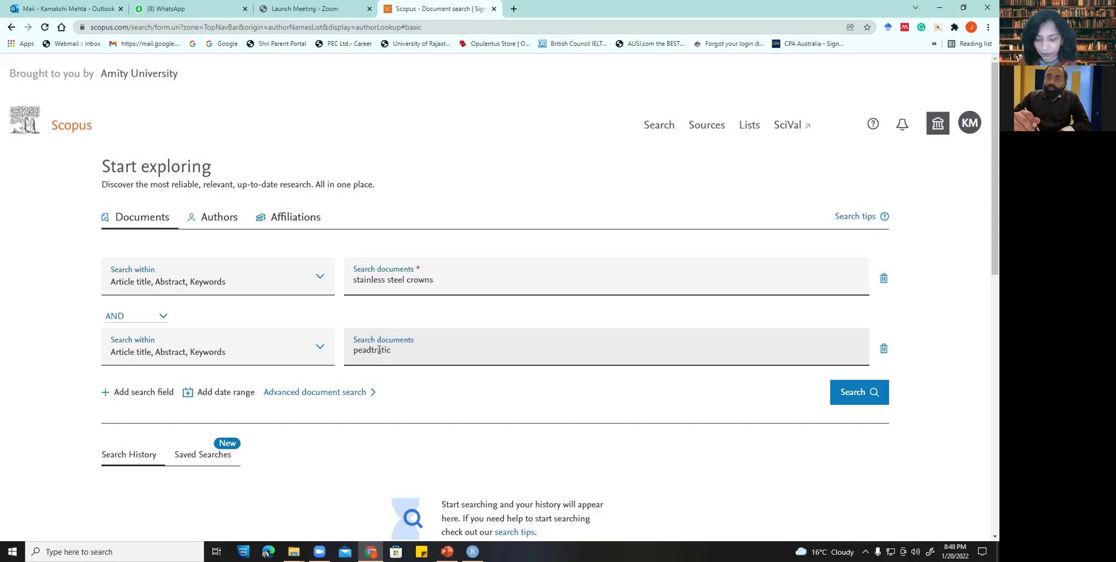
{"action": "type", "text": "industr"}
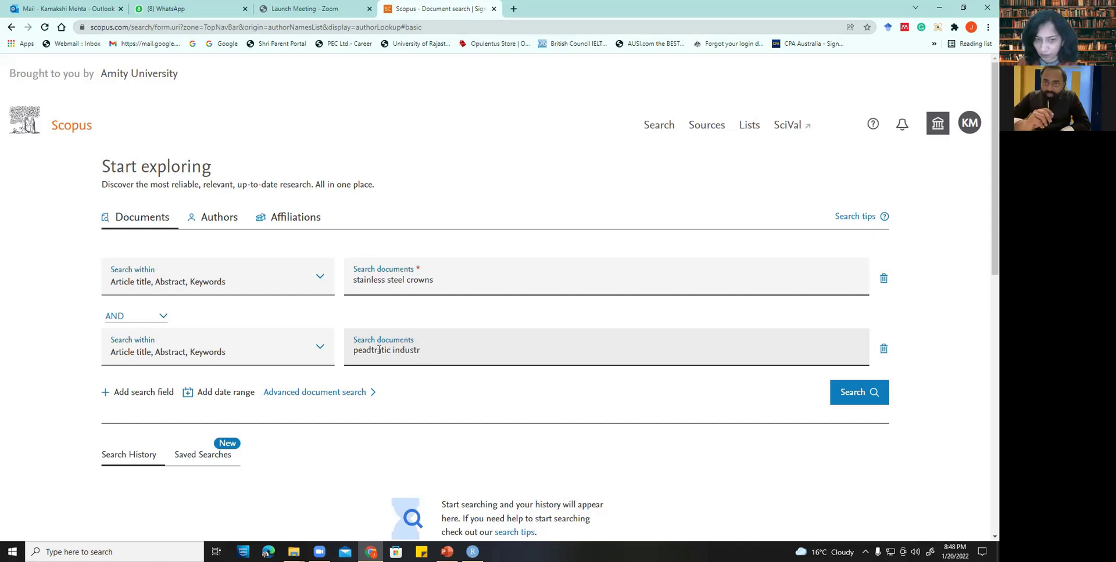
{"action": "key", "text": "BackSpace"}
{"action": "key", "text": "BackSpace"}
{"action": "key", "text": "BackSpace"}
{"action": "key", "text": "BackSpace"}
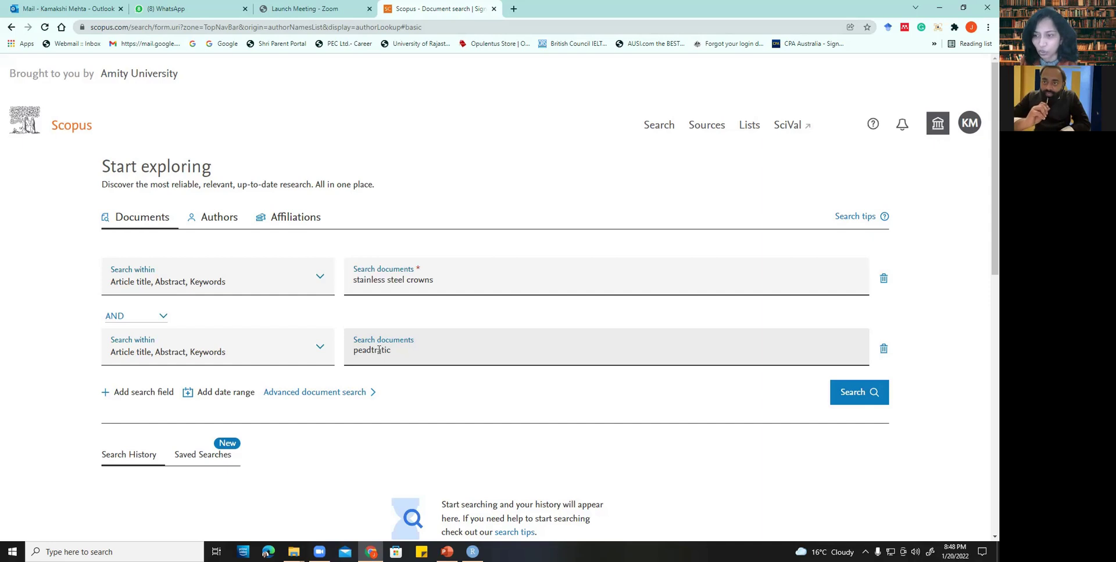
{"action": "type", "text": "de"}
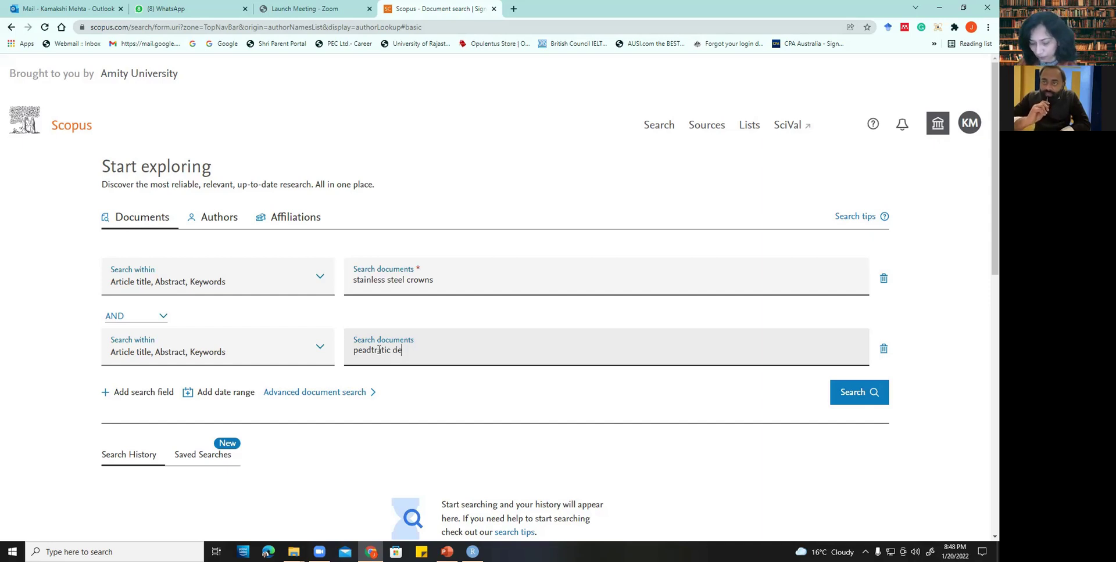
{"action": "type", "text": "ntistry"}
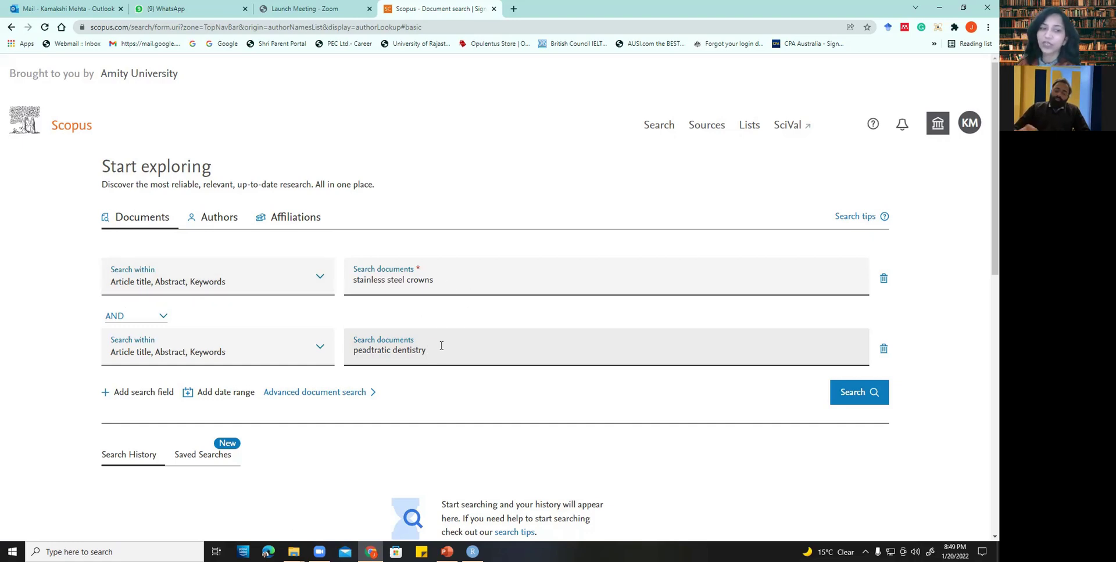
Correct the second term's spelling from 'peadtratic' to 'pediatric dentistry'.
{"action": "left_click", "coordinate": [351, 283]}
{"action": "left_click_drag", "start_coordinate": [352, 283], "coordinate": [436, 280]}
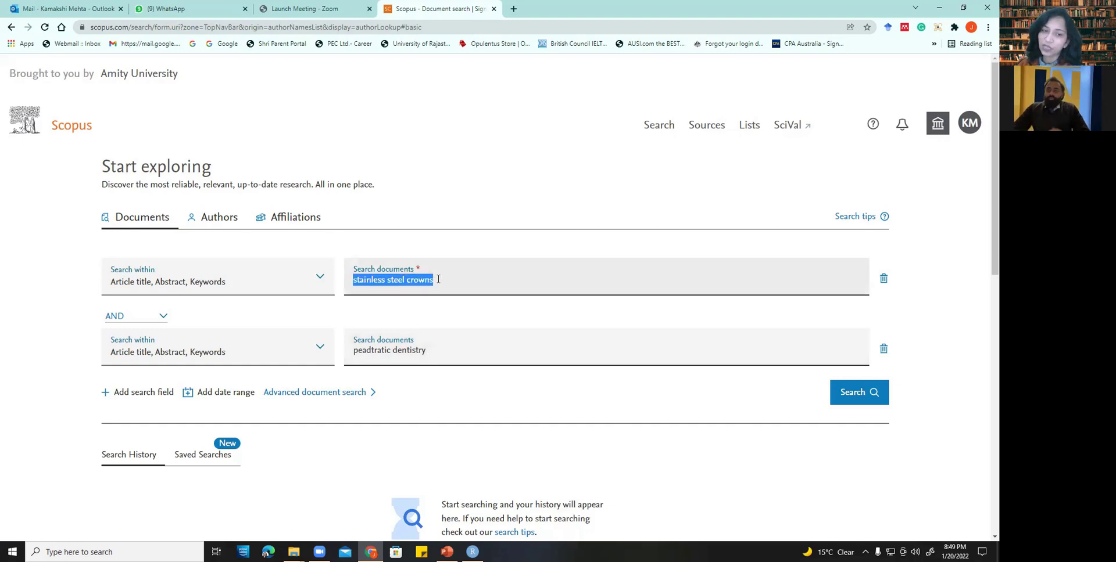
{"action": "left_click", "coordinate": [366, 350]}
{"action": "key", "text": "BackSpace"}
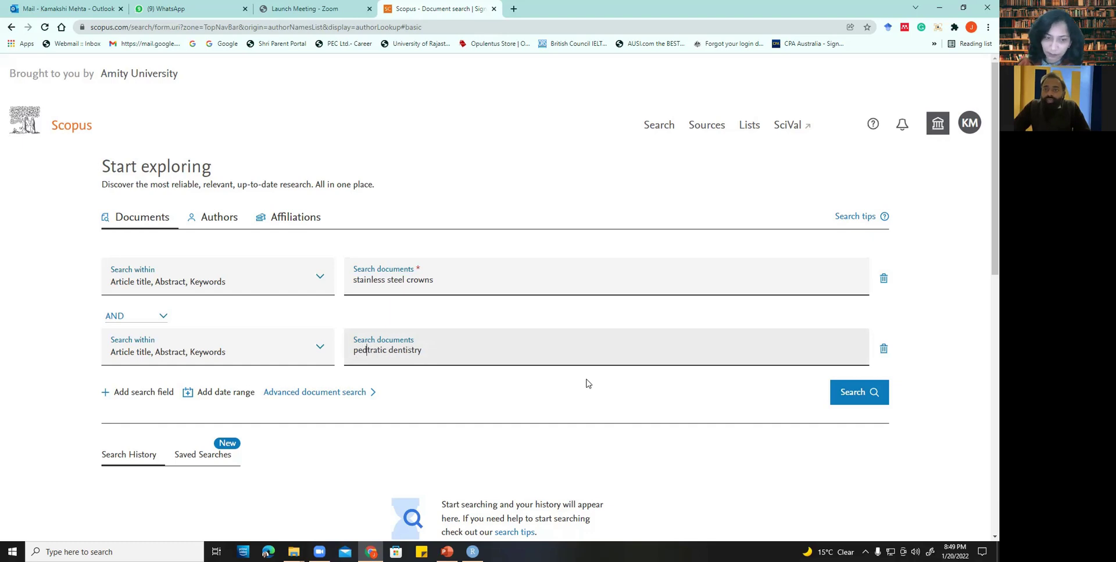
{"action": "type", "text": "a"}
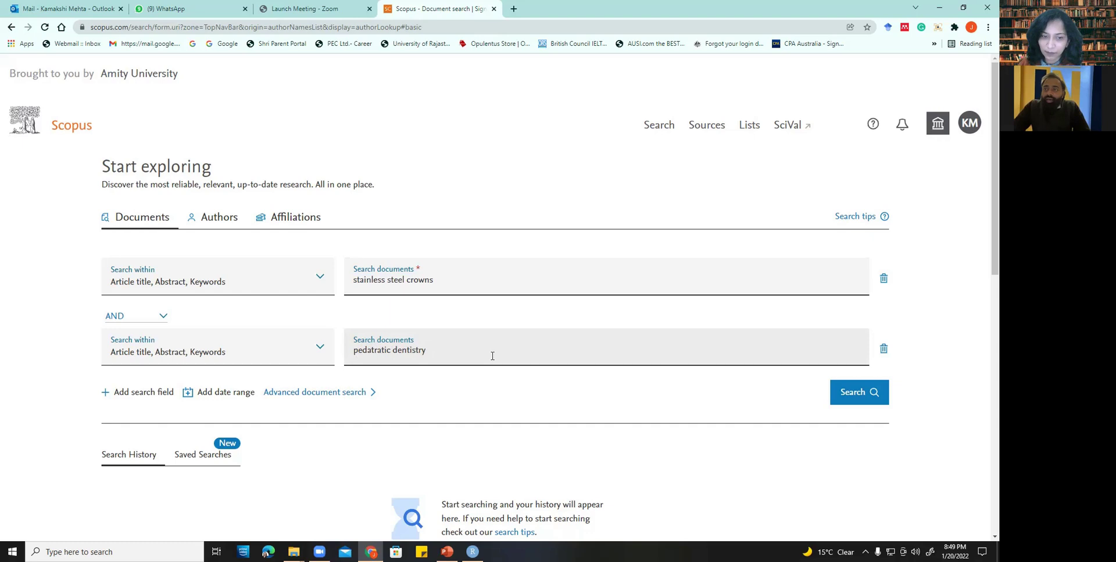
{"action": "left_click", "coordinate": [492, 356]}
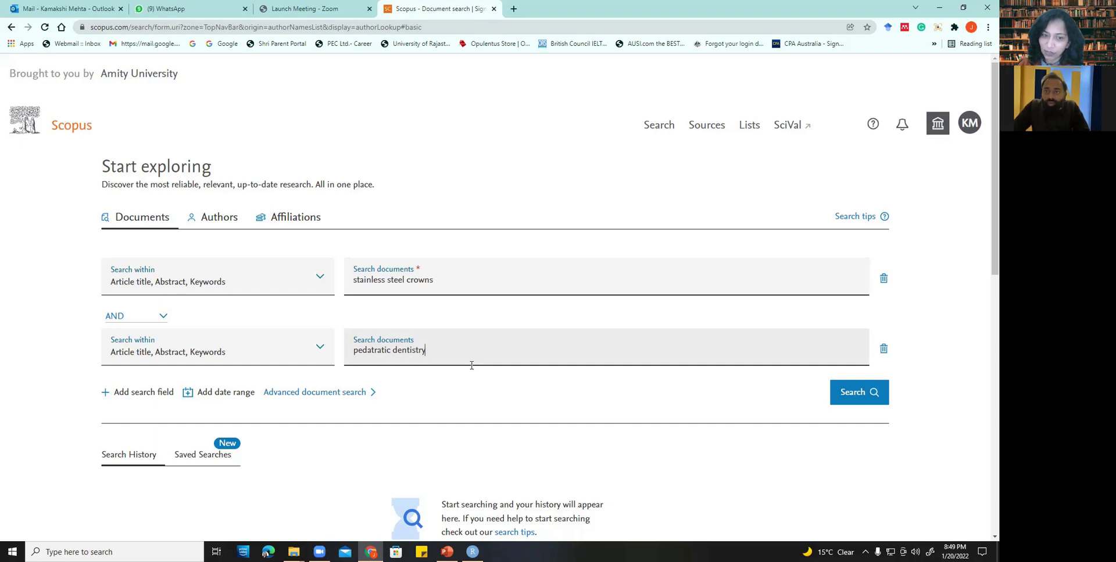
{"action": "left_click", "coordinate": [371, 352]}
{"action": "key", "text": "BackSpace"}
{"action": "key", "text": "BackSpace"}
{"action": "key", "text": "BackSpace"}
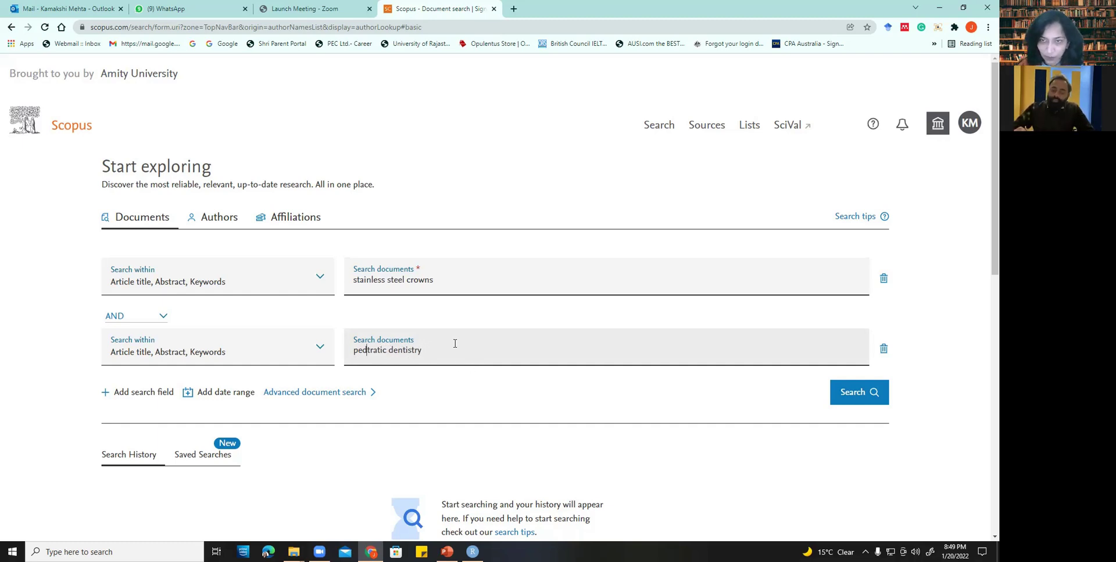
{"action": "type", "text": "ed"}
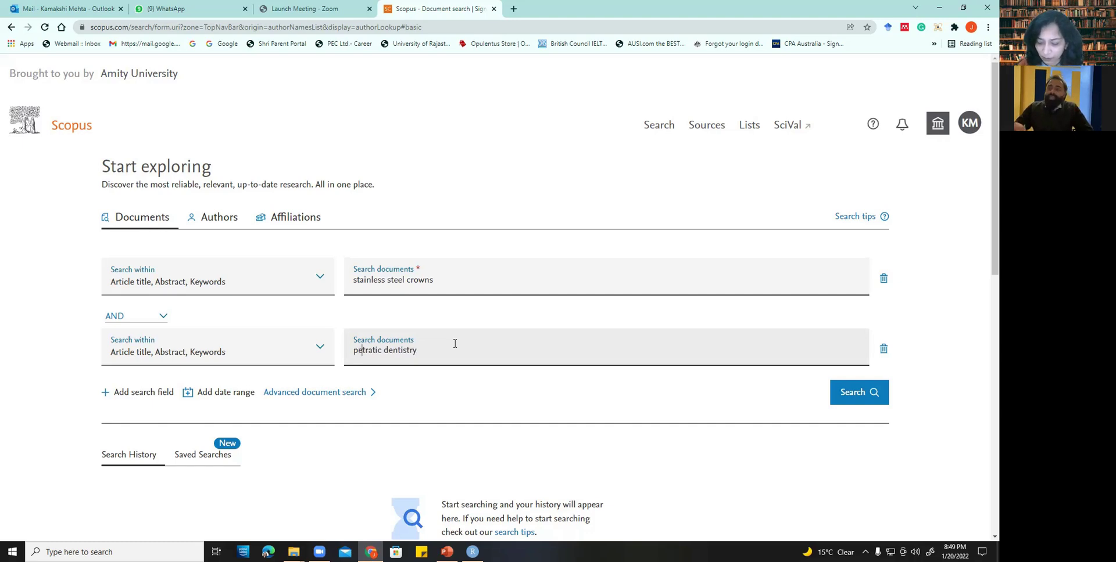
{"action": "type", "text": "ia"}
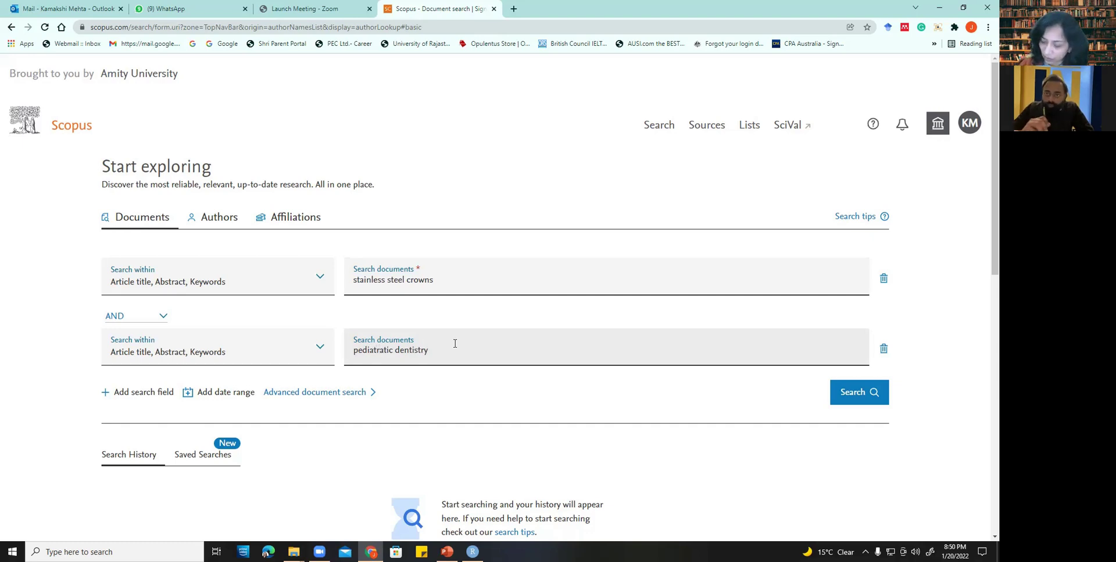
{"action": "key", "text": "BackSpace"}
{"action": "key", "text": "BackSpace"}
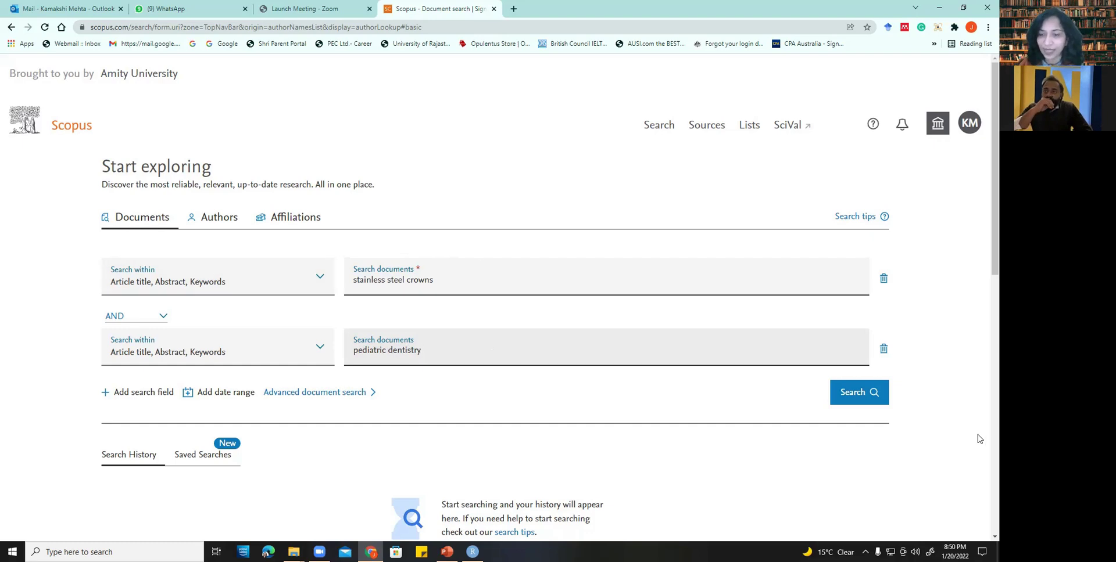
Run the AND search and highlight the resulting '160 document results' count.
{"action": "left_click", "coordinate": [862, 404]}
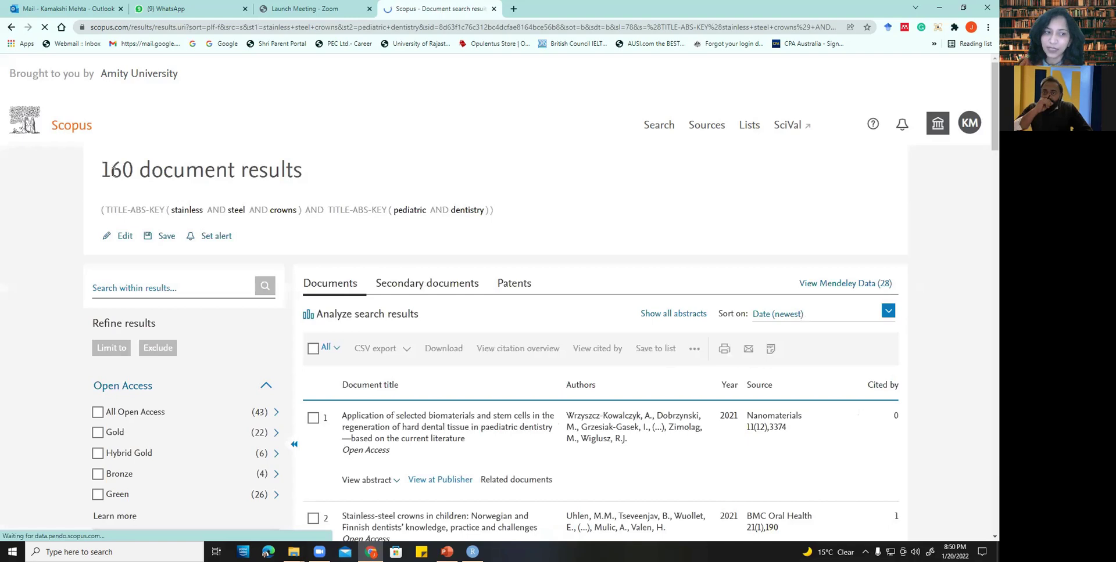
{"action": "left_click_drag", "start_coordinate": [282, 168], "coordinate": [317, 177]}
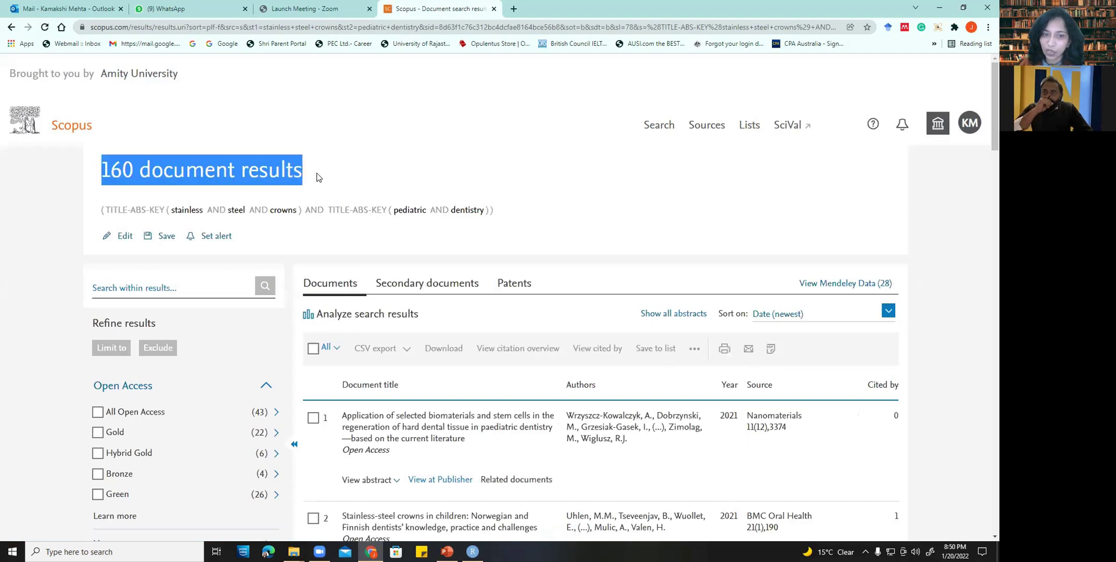